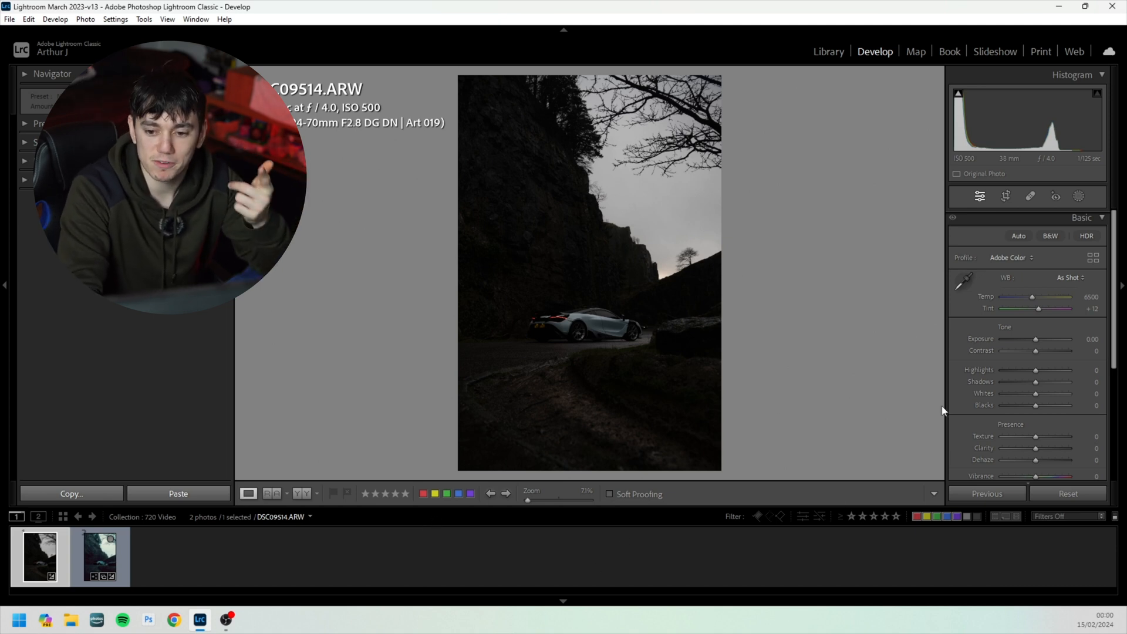
# - Raise the photo's exposure to +1.05 and its shadows to +49
pyautogui.moveTo(1036, 340); pyautogui.dragTo(1042, 340)
pyautogui.moveTo(1036, 382); pyautogui.dragTo(1052, 382)
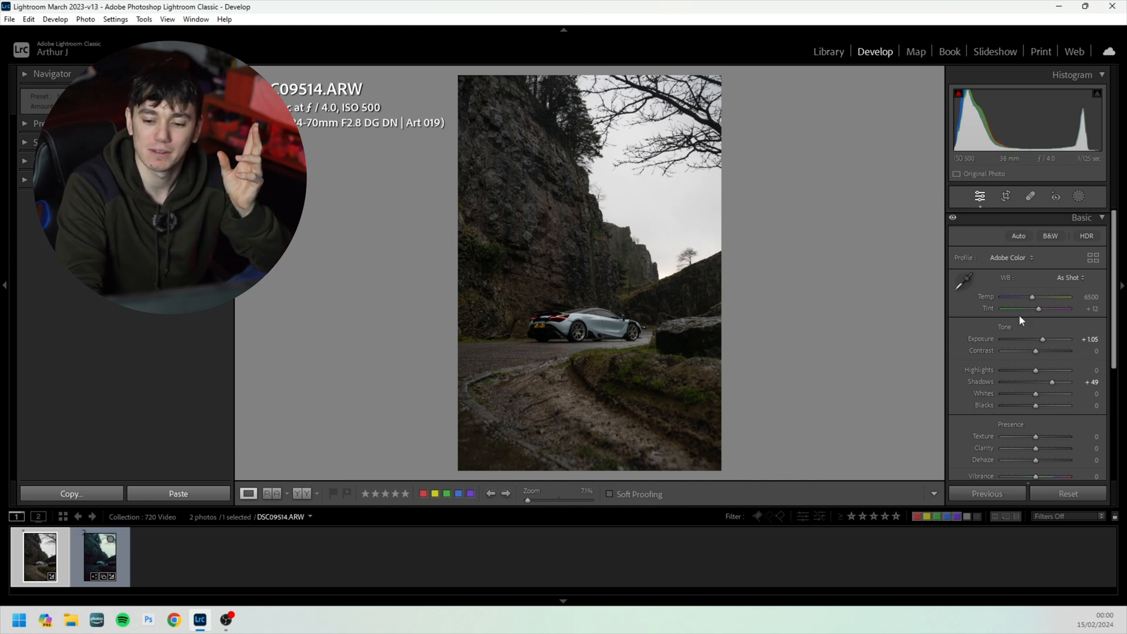
# - In Calibration, set the primary hues to +25 for red, +23 for green and -100 for blue
pyautogui.scroll(-5, 1019, 317)
pyautogui.click(1101, 468)
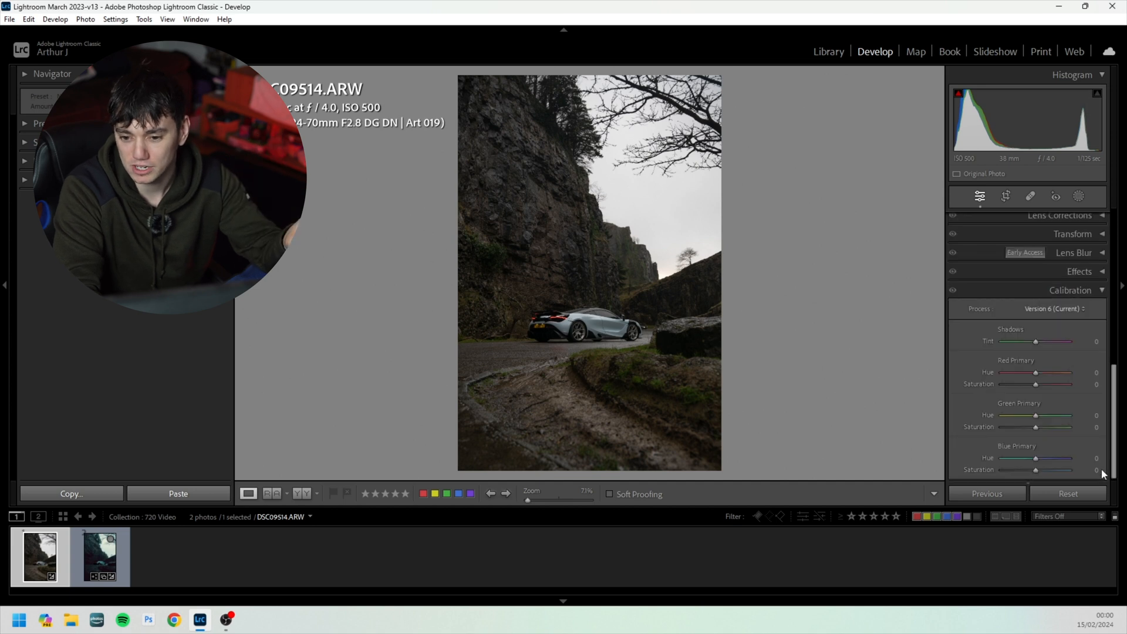
pyautogui.moveTo(1037, 372); pyautogui.dragTo(1044, 372)
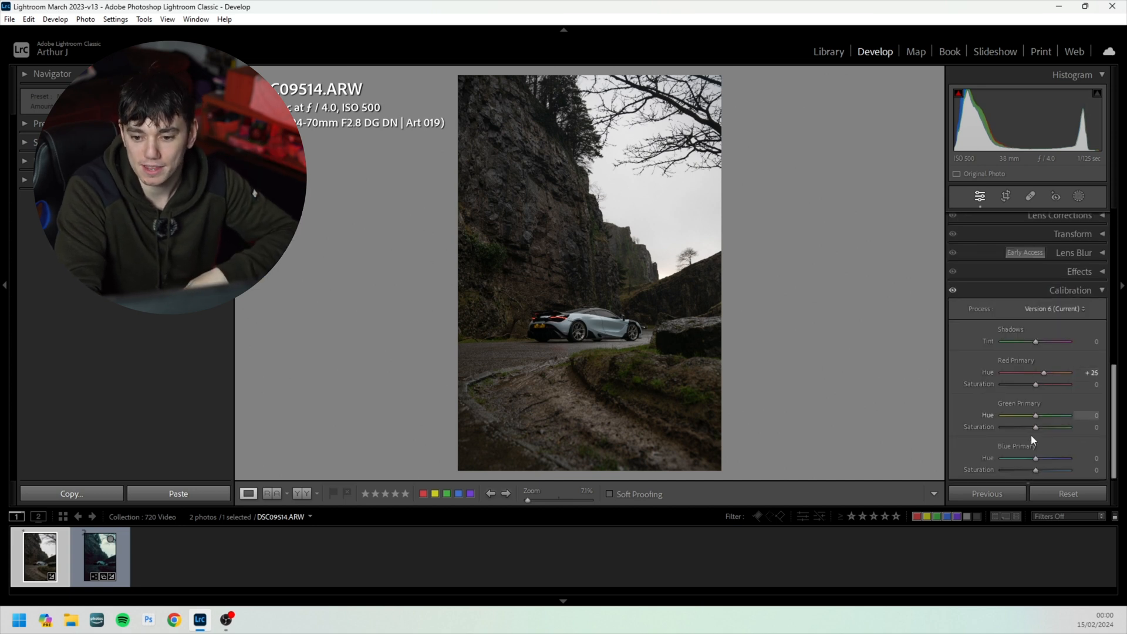
pyautogui.moveTo(1038, 416); pyautogui.dragTo(1044, 416)
pyautogui.moveTo(1037, 459); pyautogui.dragTo(951, 455)
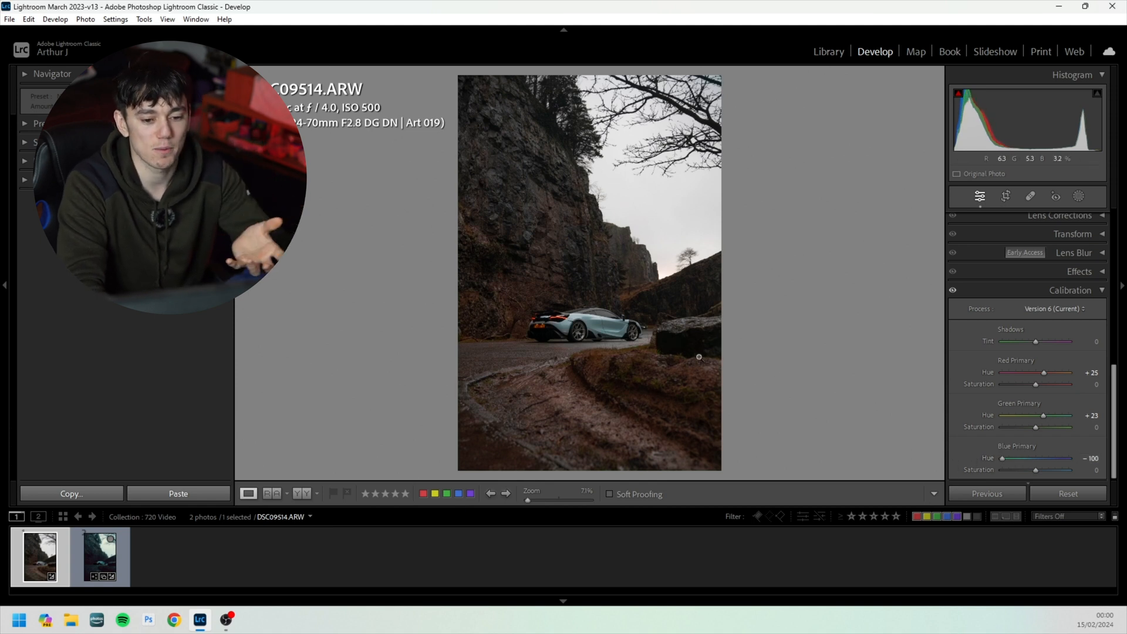
# - Inspect the calibrated colours up close on the car and the foreground rocks
pyautogui.click(644, 346)
pyautogui.moveTo(664, 433); pyautogui.dragTo(710, 402)
pyautogui.moveTo(1001, 457)
pyautogui.mouseDown()
pyautogui.moveTo(1035, 462)
pyautogui.moveTo(995, 460)
pyautogui.mouseUp()
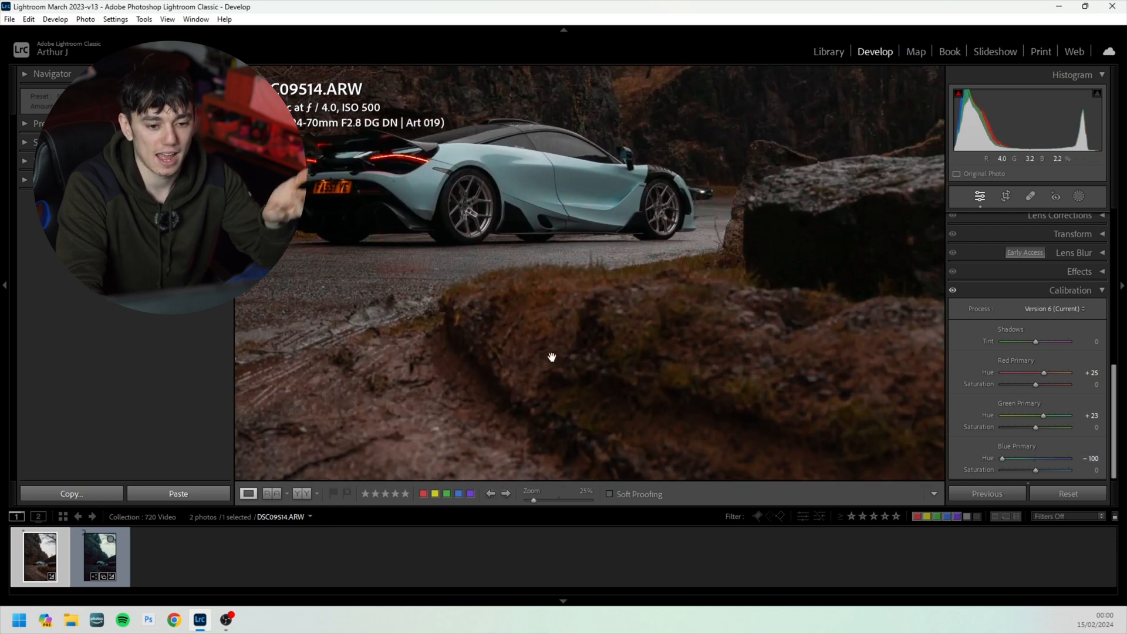
pyautogui.click(503, 264)
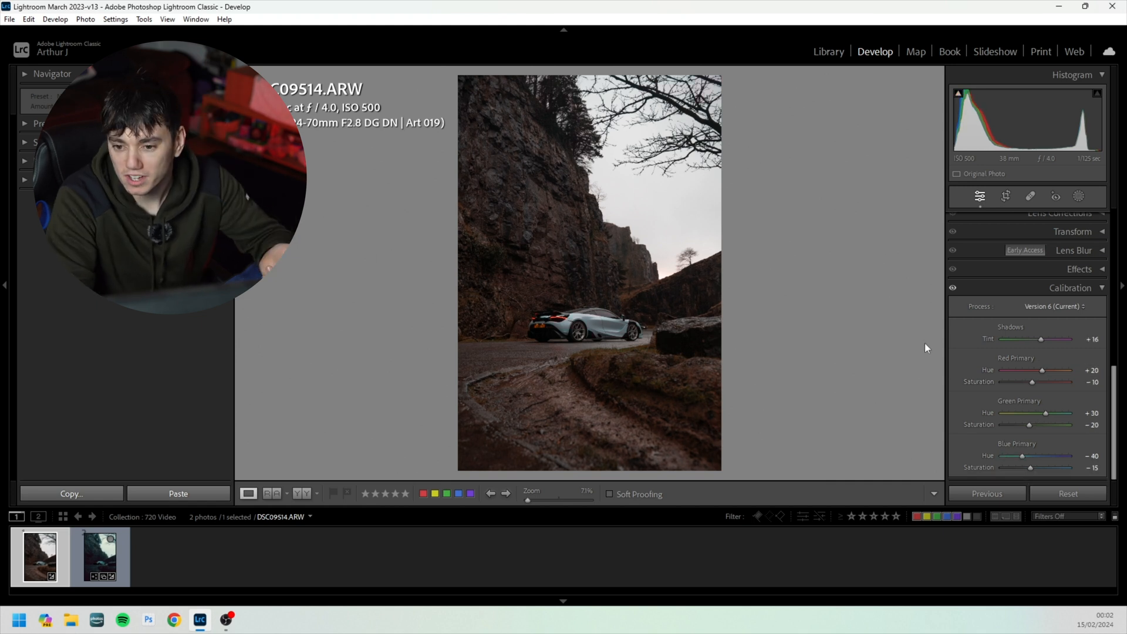
# - Close the Calibration settings and open the Tone Curve's blue channel for editing
pyautogui.click(1101, 287)
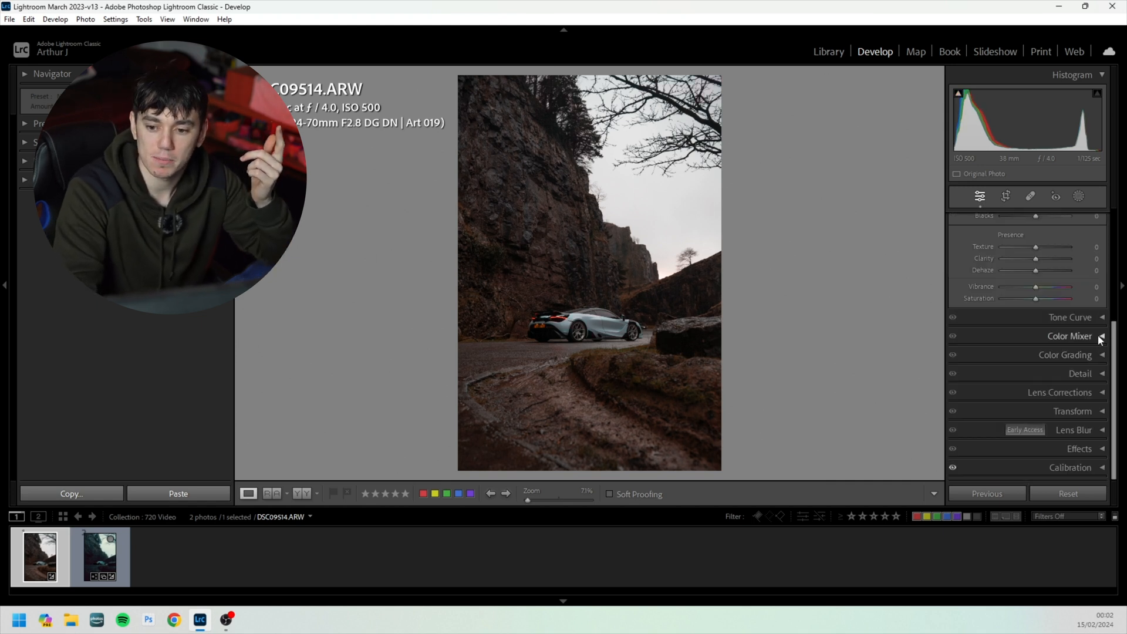
pyautogui.click(1102, 317)
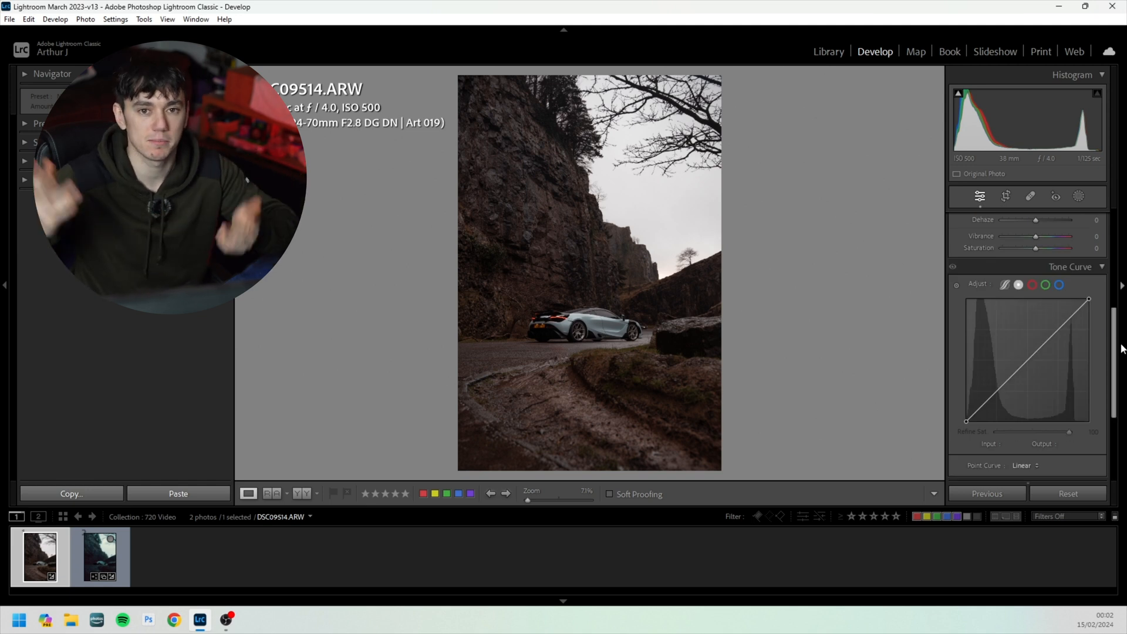
pyautogui.click(1059, 285)
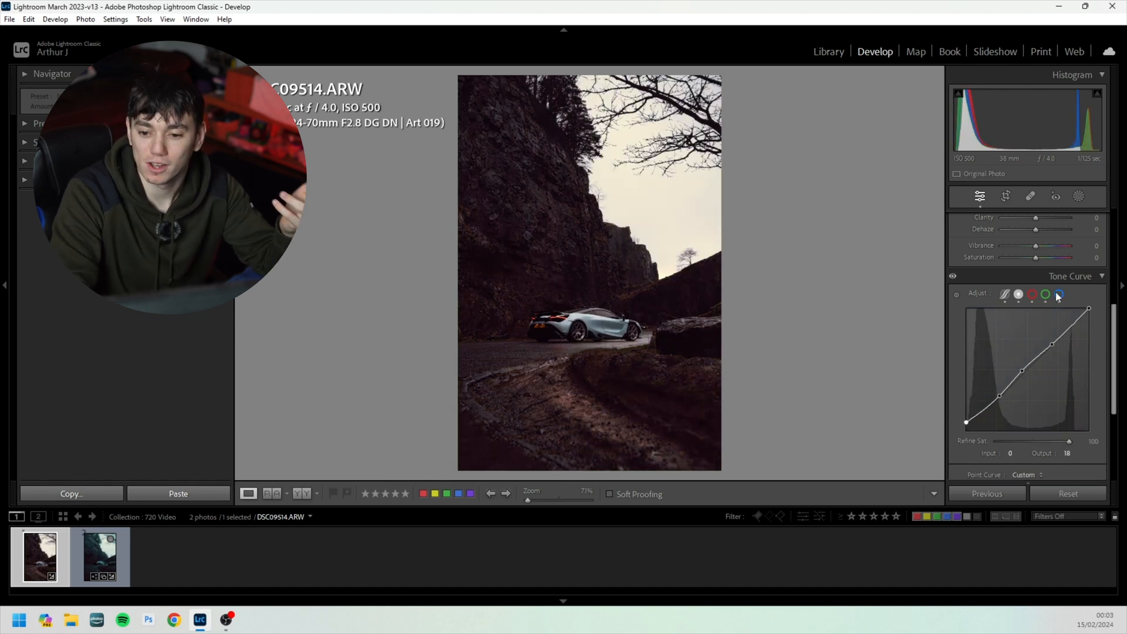
# - Review the Tone Curve's blue, green and red channel curves and the main point curve
pyautogui.click(1060, 295)
pyautogui.click(1045, 297)
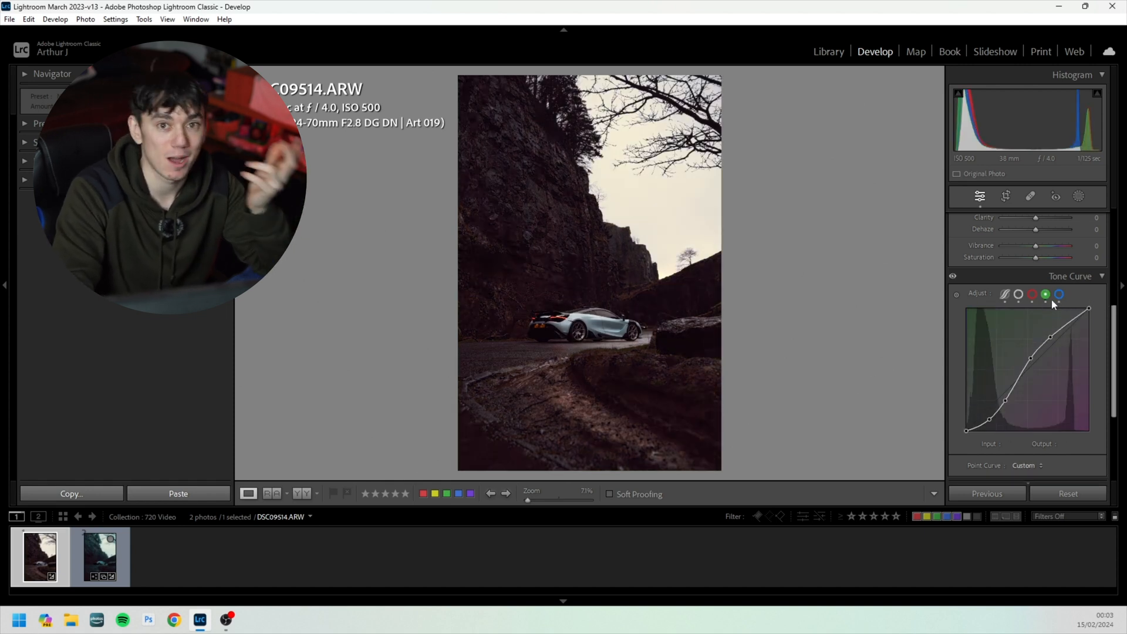
pyautogui.click(1033, 297)
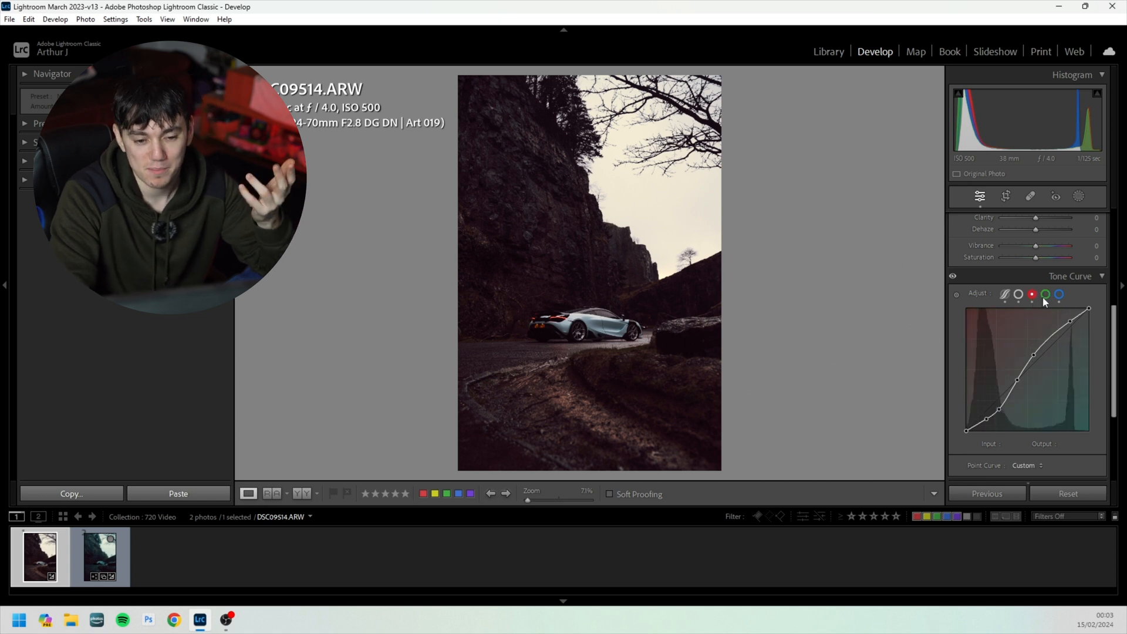
pyautogui.click(1019, 294)
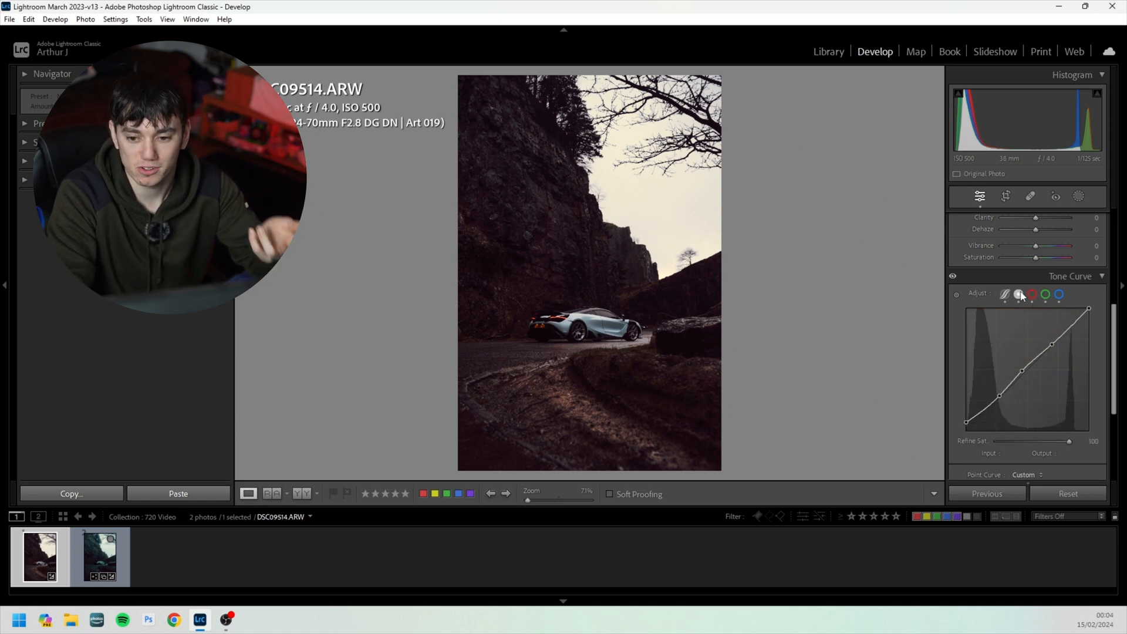
# - Color grade the shadows to hue 206, saturation 24 and the highlights to hue 162, saturation 33, and increase the blending
pyautogui.keyDown('ctrl'); pyautogui.click(1093, 288); pyautogui.keyUp('ctrl')
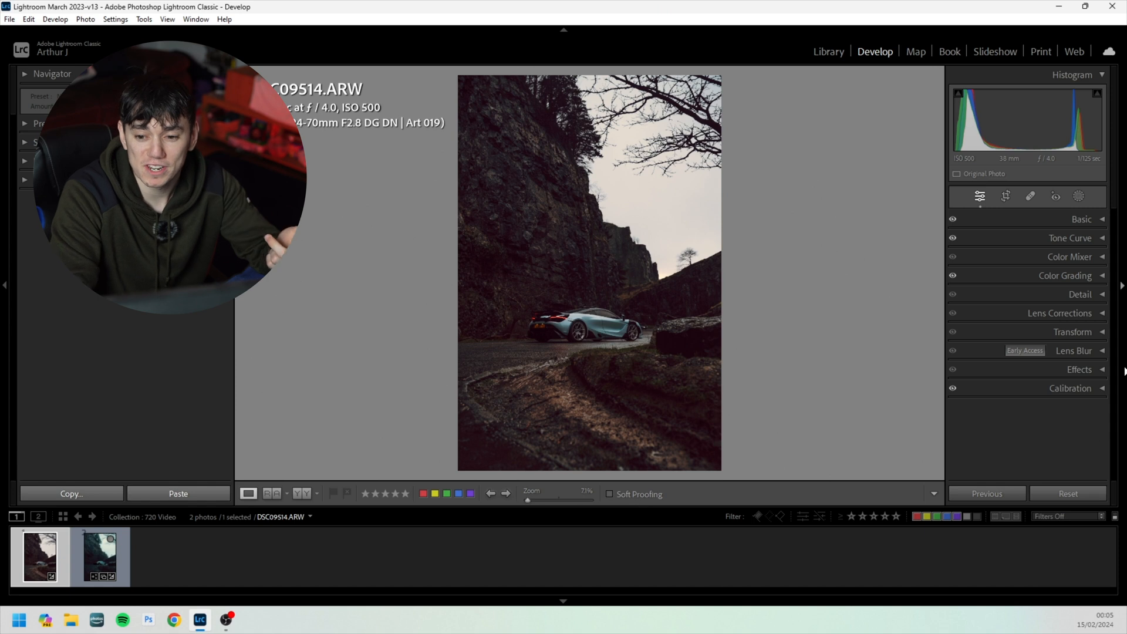
pyautogui.click(1102, 282)
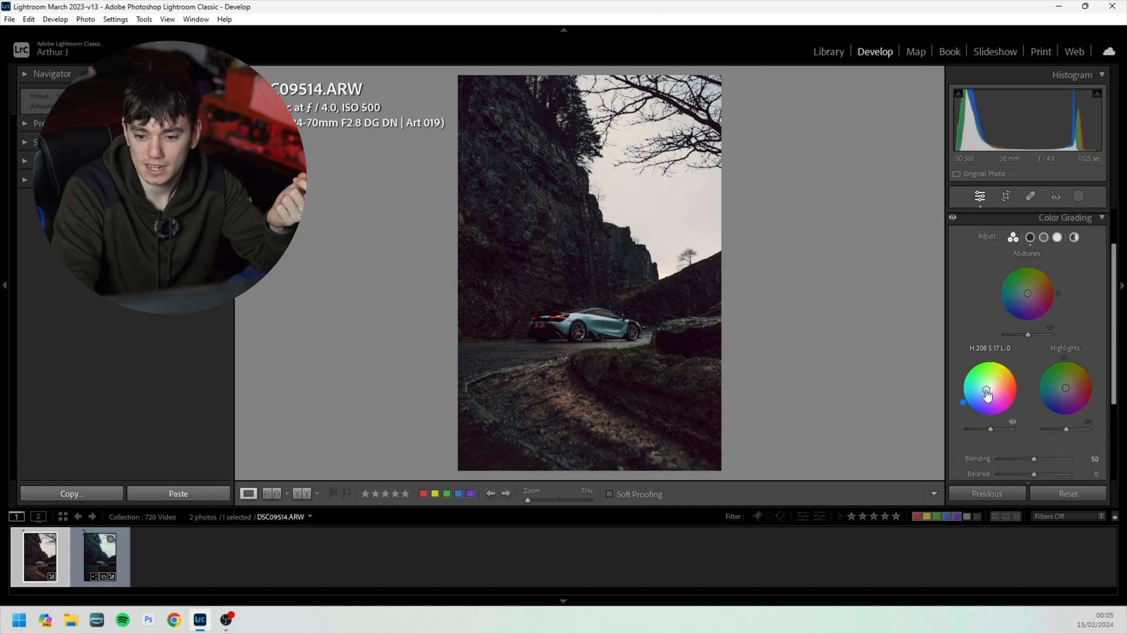
pyautogui.moveTo(1066, 388); pyautogui.dragTo(1057, 386)
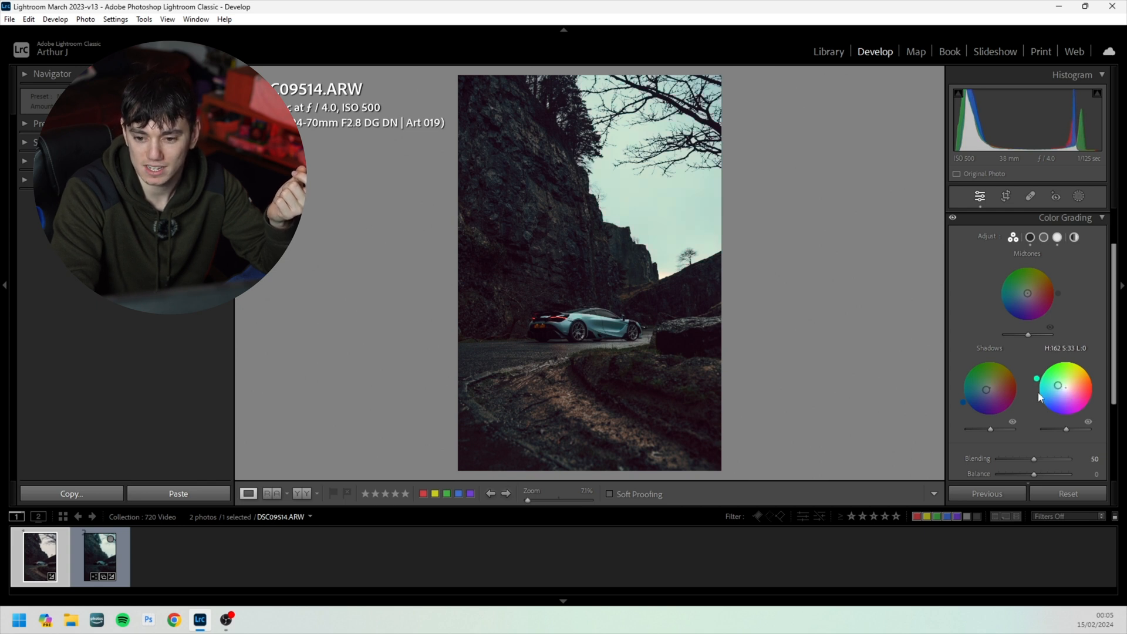
pyautogui.moveTo(987, 395); pyautogui.dragTo(985, 392)
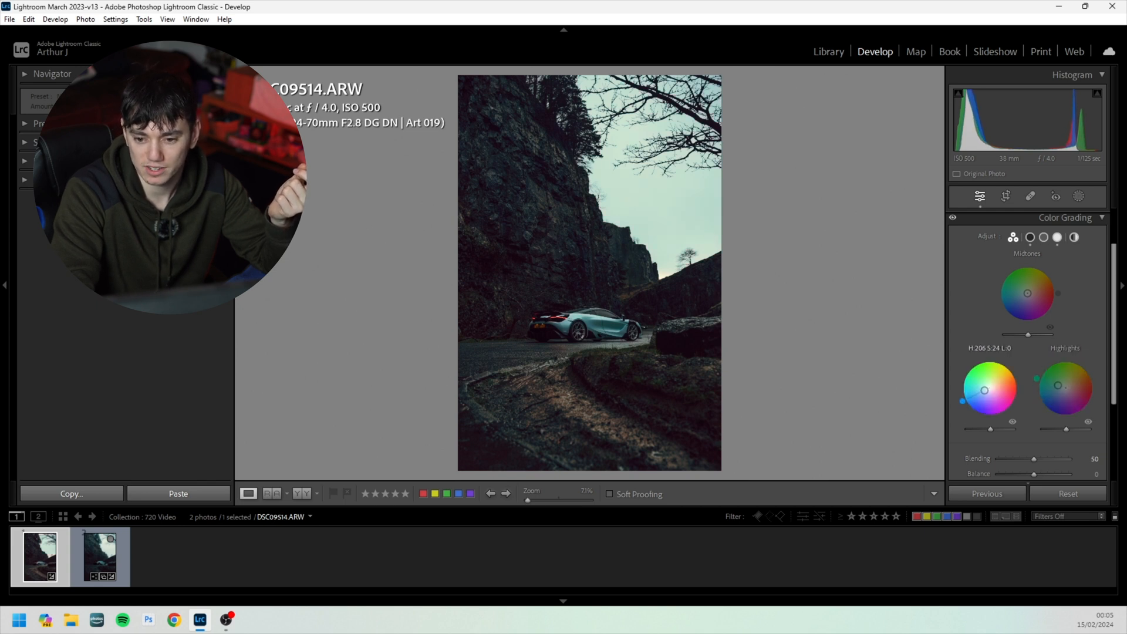
pyautogui.moveTo(1033, 459); pyautogui.dragTo(1067, 460)
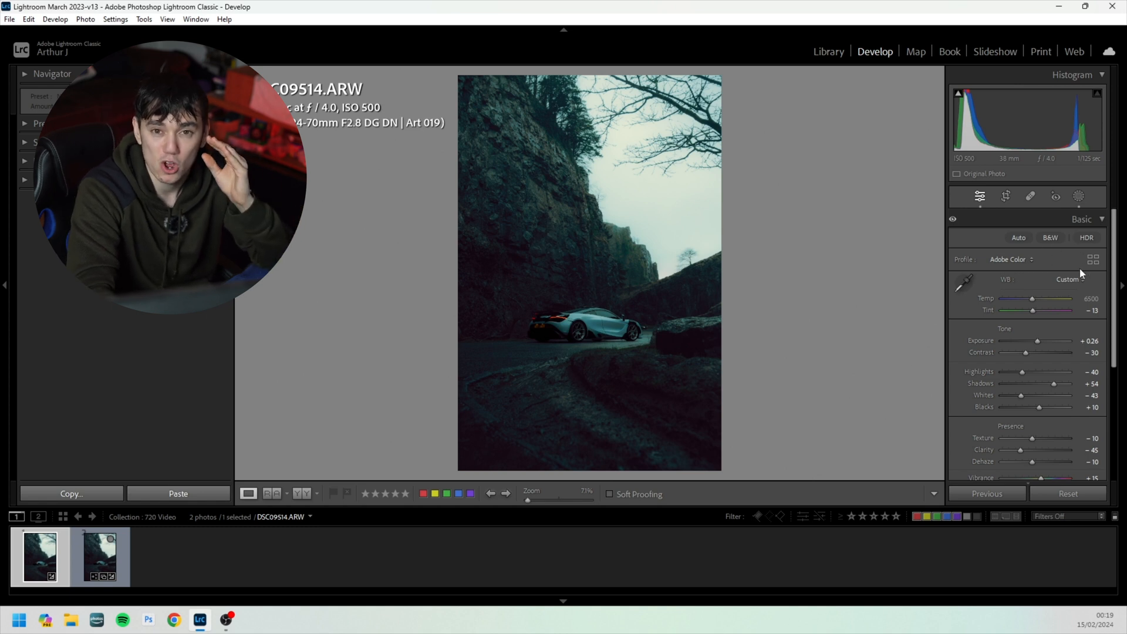
# - Examine the Basic adjustments and the areas of the photo covered by Mask 2 and Mask 1
pyautogui.scroll(-1, 1039, 331)
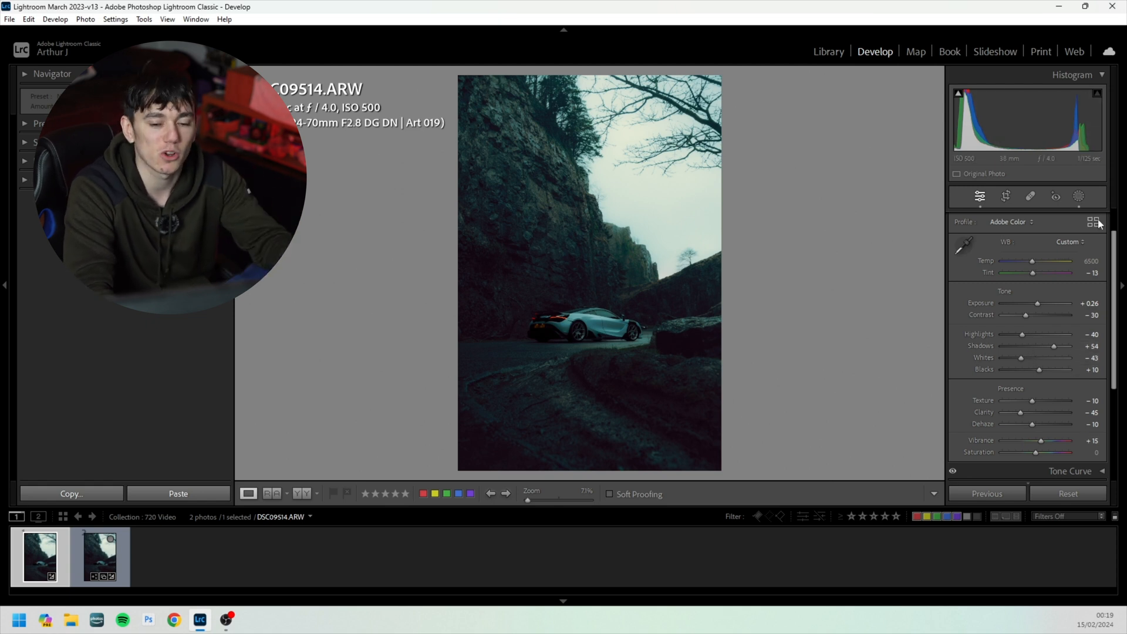
pyautogui.click(1079, 196)
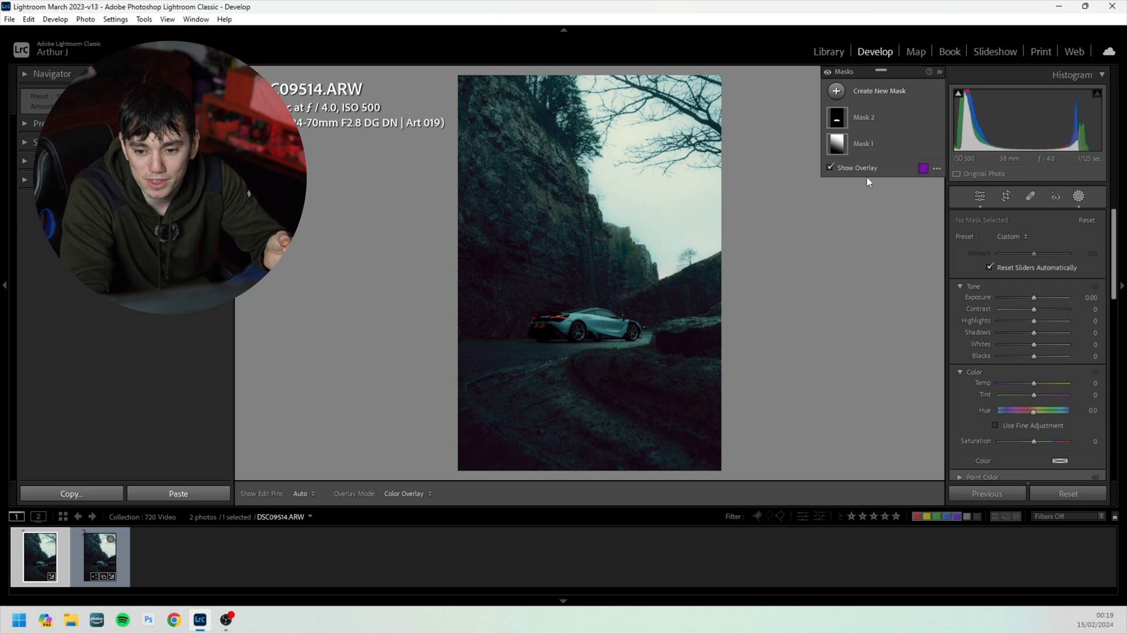
pyautogui.moveTo(834, 122)
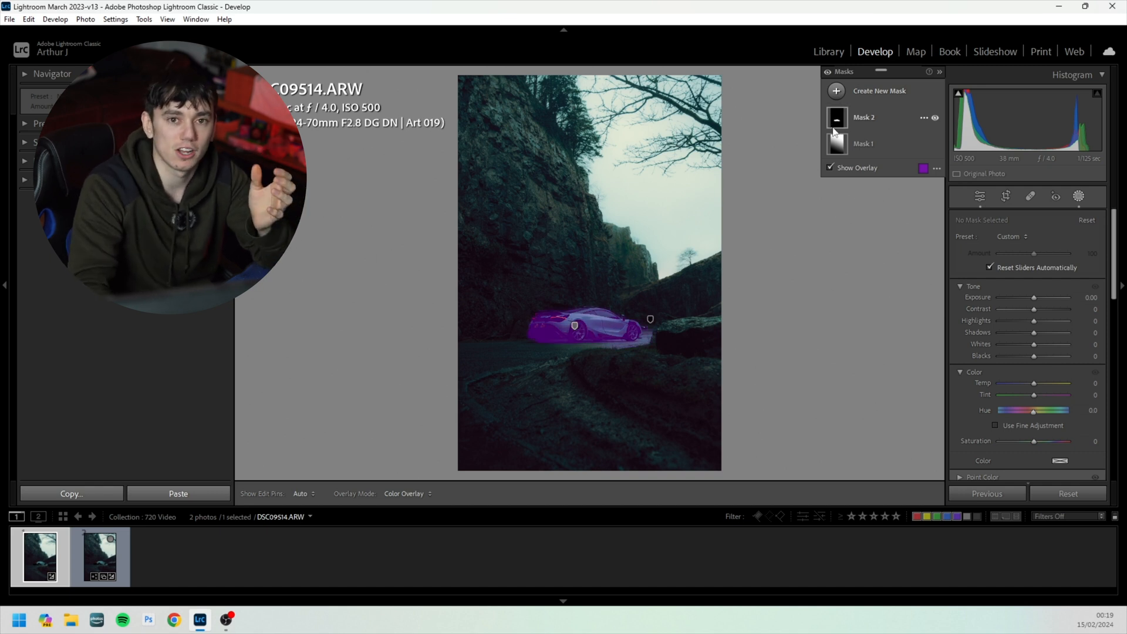
pyautogui.moveTo(836, 146)
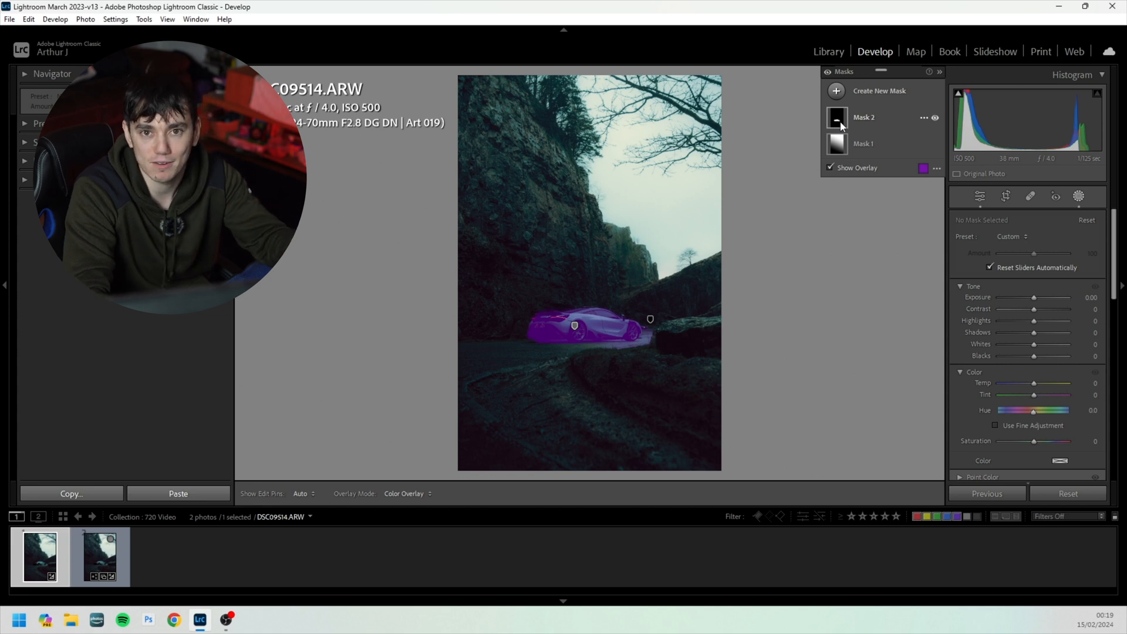
pyautogui.click(1079, 197)
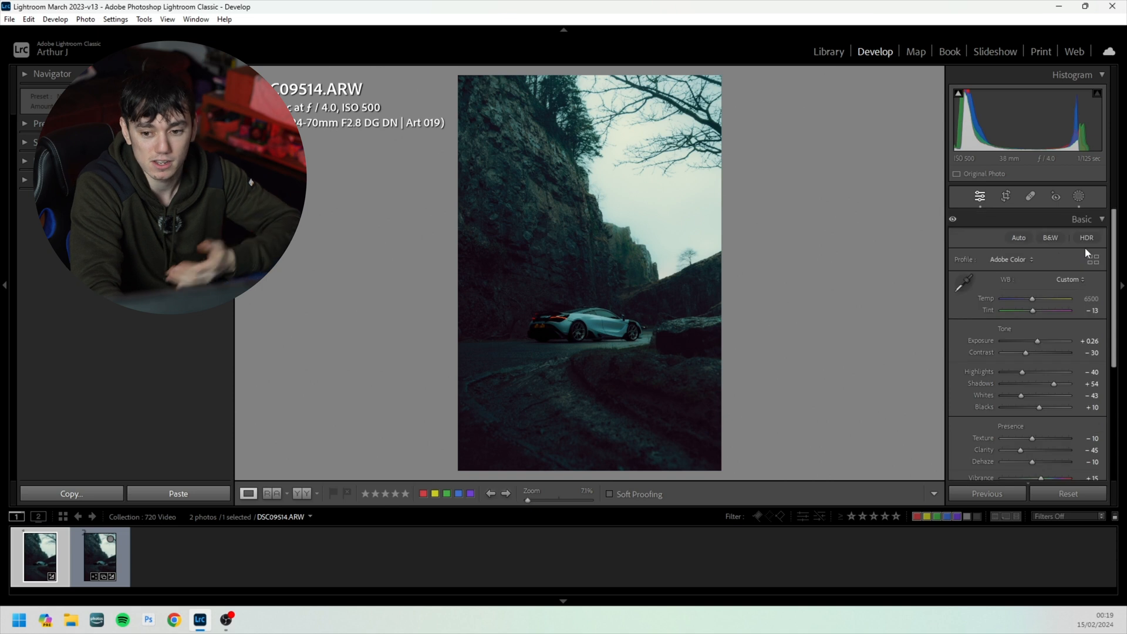
# - Examine the Color Mixer's hue, saturation and luminance settings for every colour from red to magenta
pyautogui.click(1101, 222)
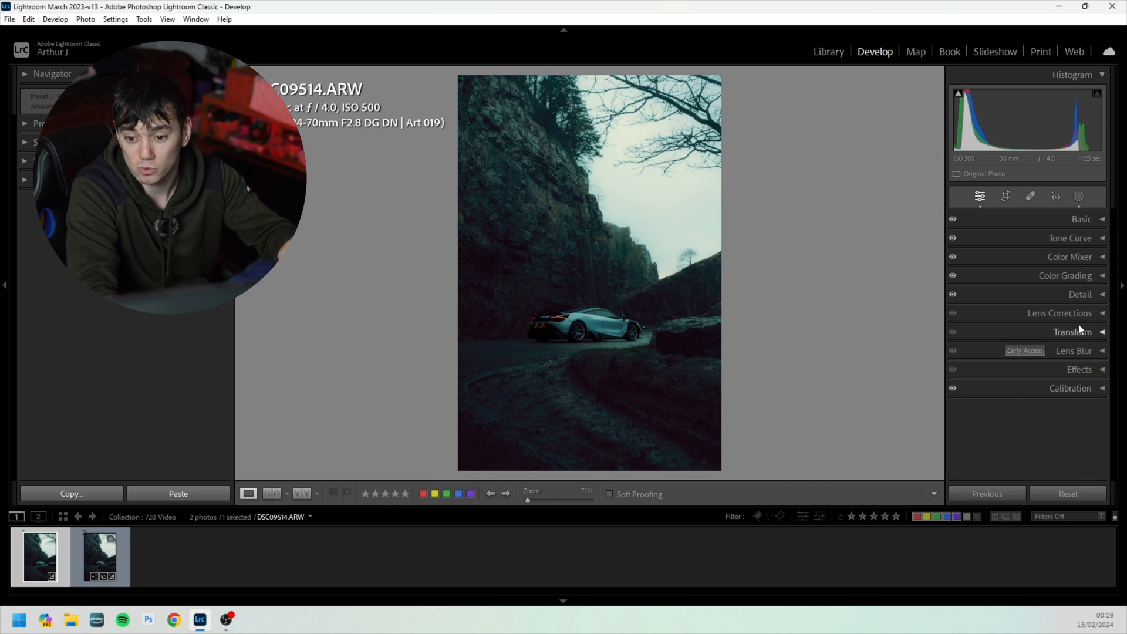
pyautogui.click(1104, 276)
pyautogui.click(1104, 217)
pyautogui.click(1102, 256)
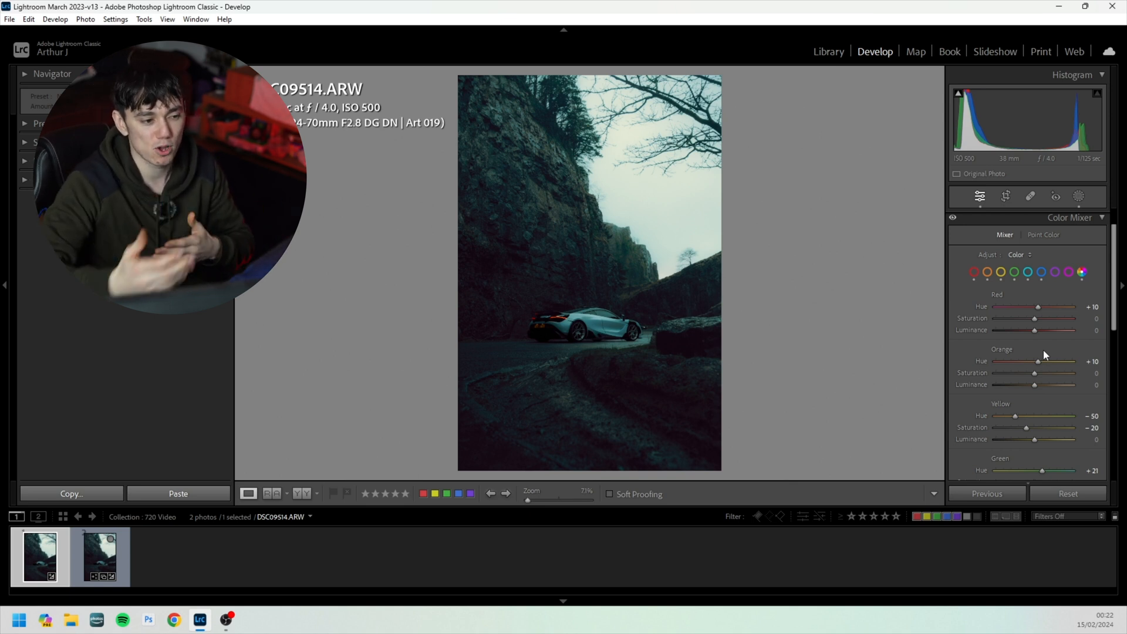
pyautogui.scroll(-3, 1044, 349)
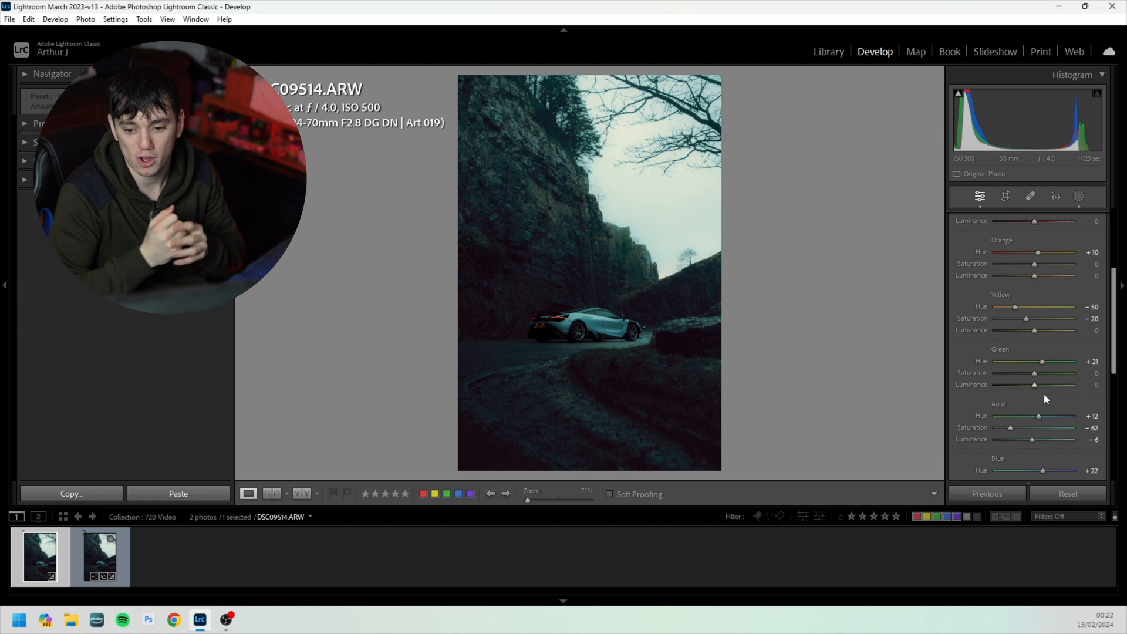
pyautogui.scroll(-1, 1044, 396)
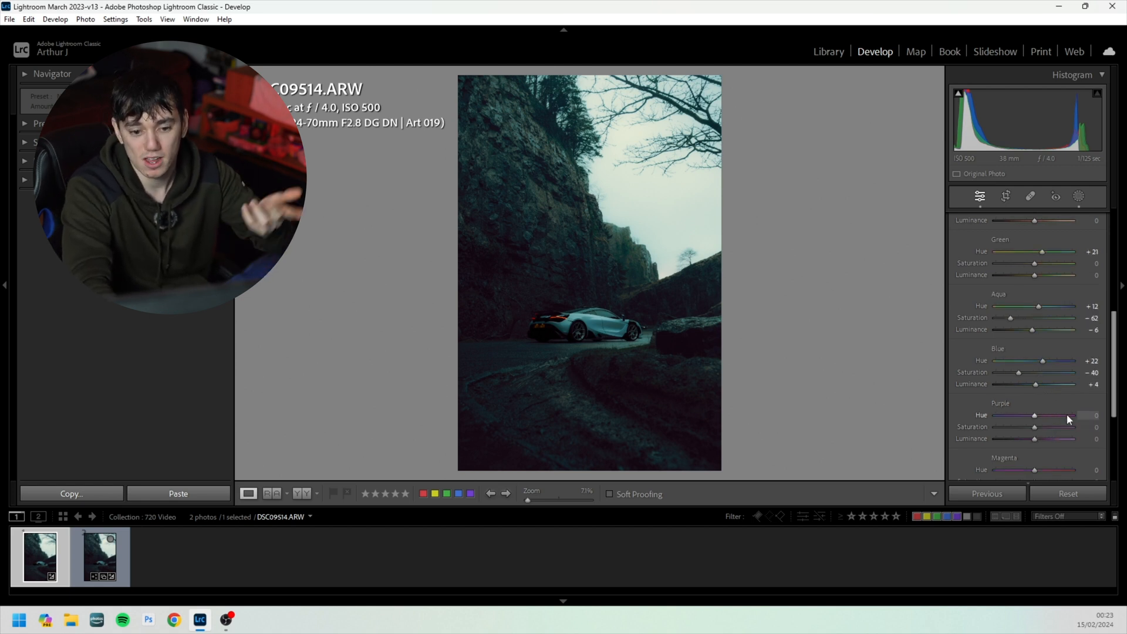
pyautogui.scroll(-3, 1066, 415)
pyautogui.scroll(1, 1066, 417)
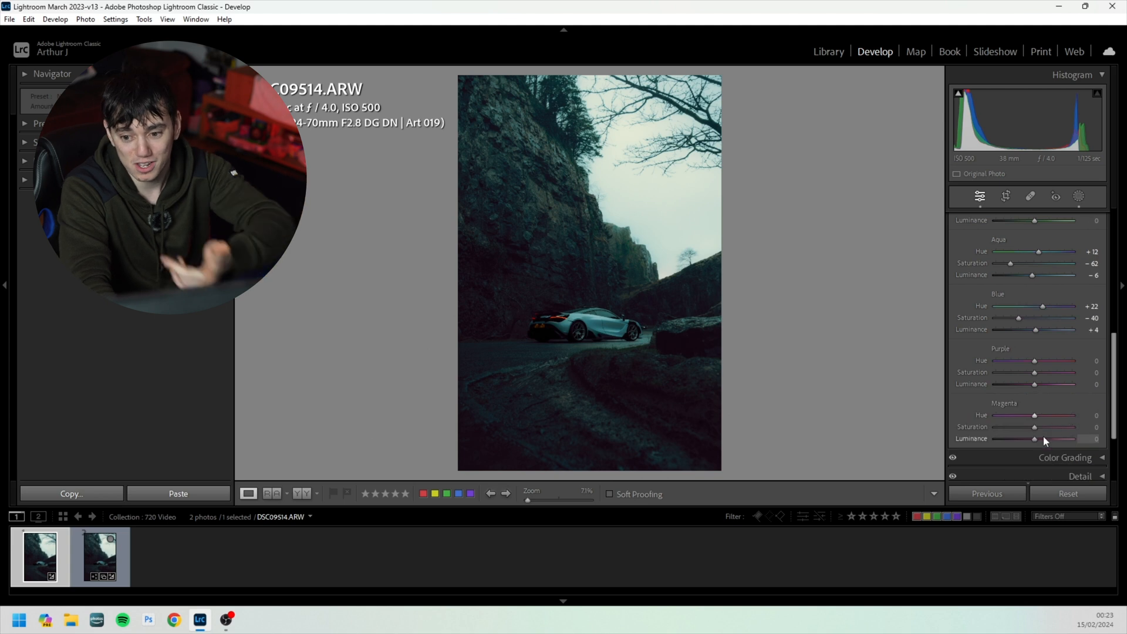
pyautogui.scroll(3, 1051, 395)
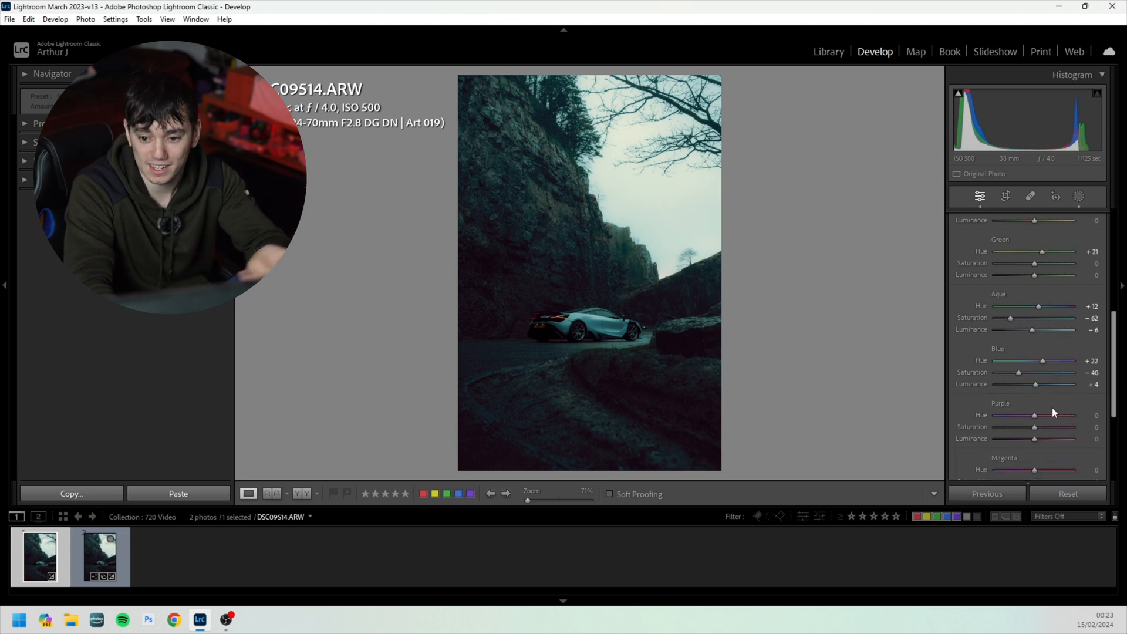
pyautogui.scroll(3, 1052, 407)
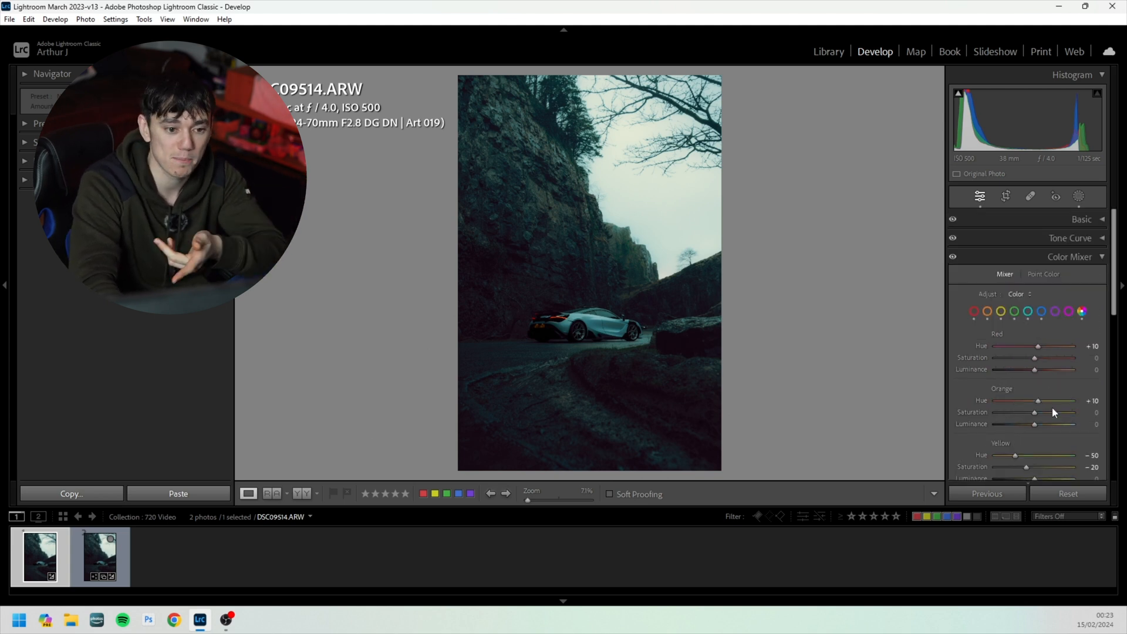